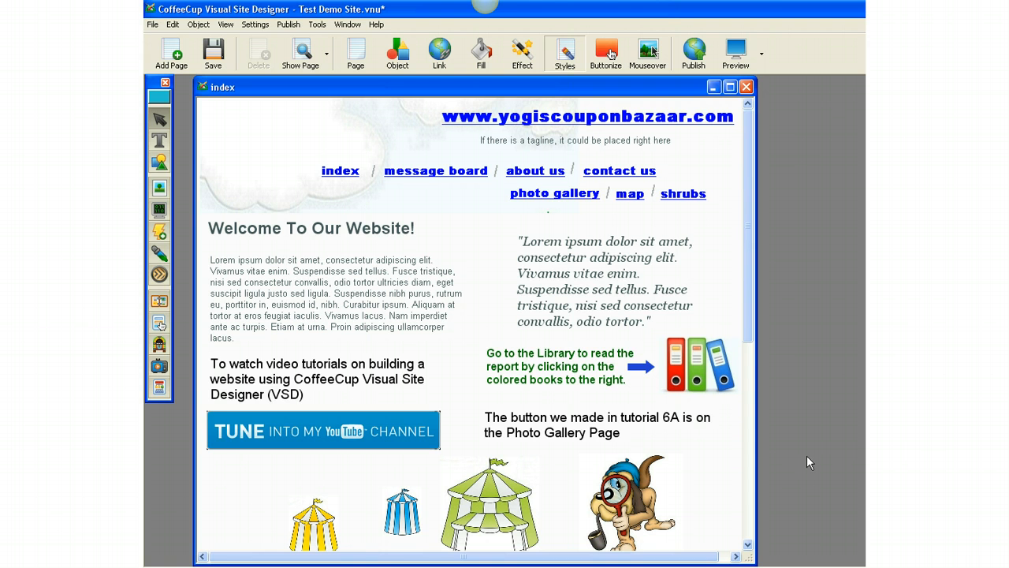
Step: Draw a small five-pointed star shape and place it just after the "Welcome To Our Website!" heading
click(809, 457)
click(160, 164)
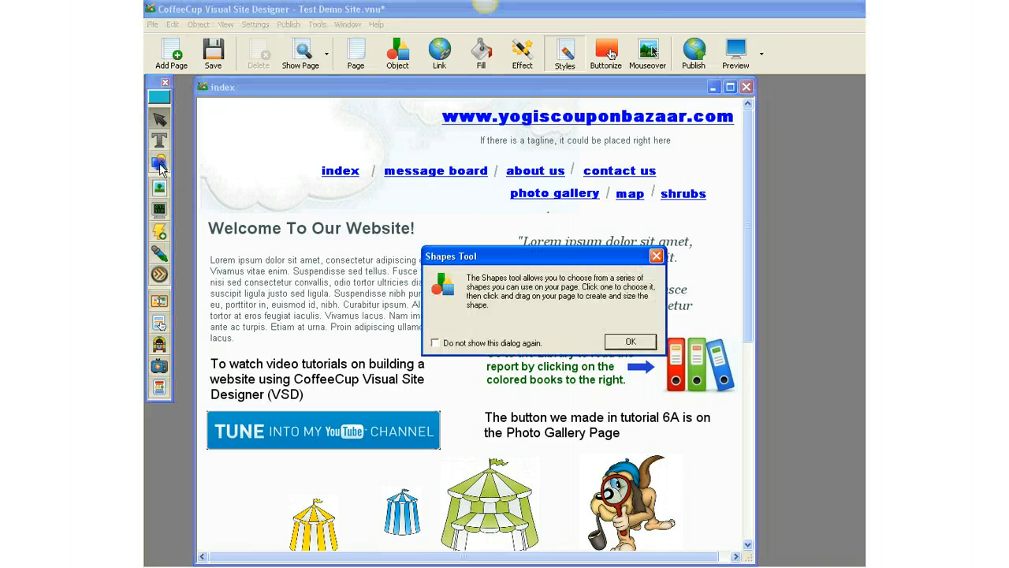
click(628, 344)
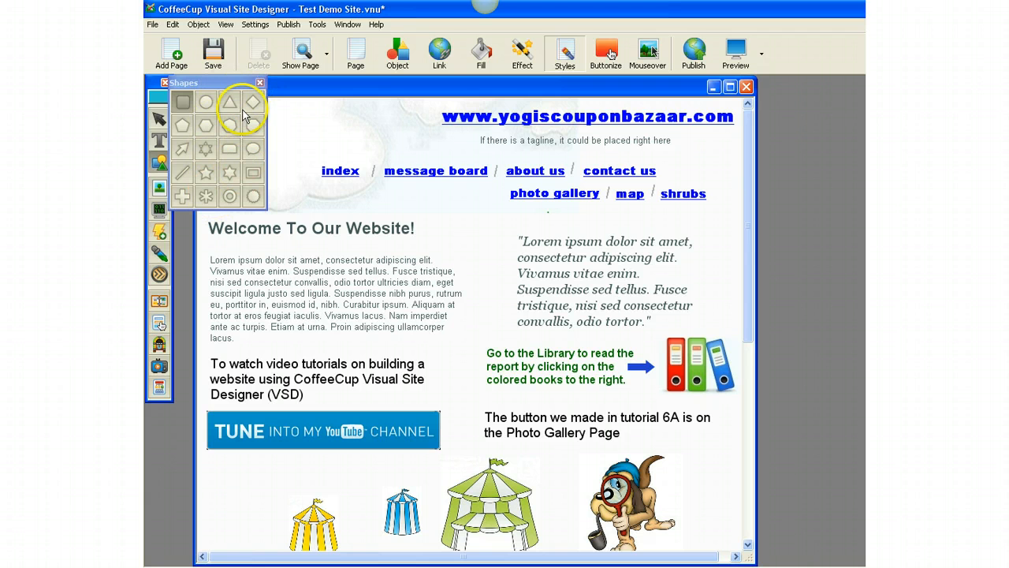
click(208, 179)
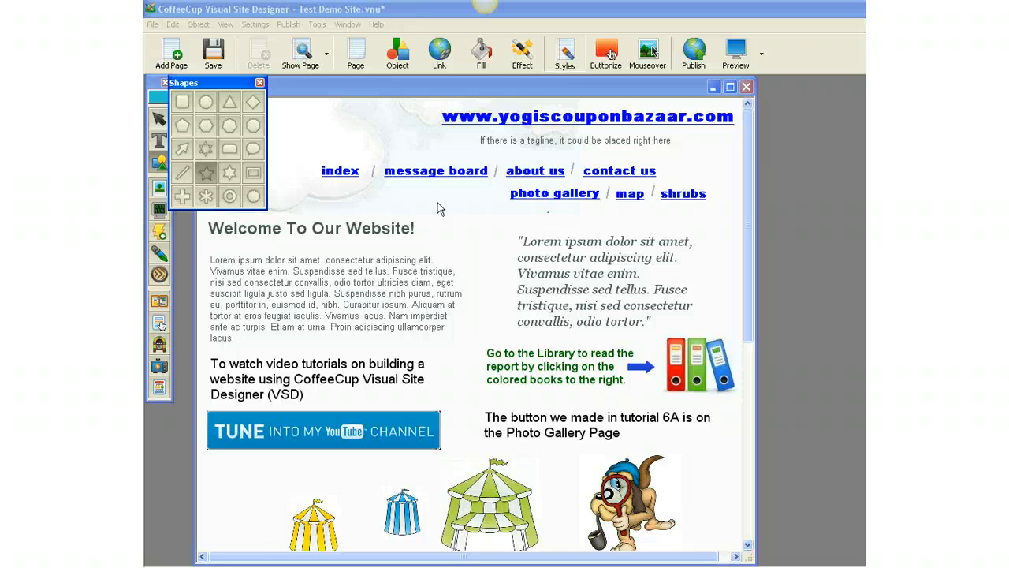
mouse_move(426, 203)
mouse_down()
mouse_move(450, 226)
mouse_move(491, 349)
mouse_move(466, 237)
mouse_move(467, 268)
mouse_up()
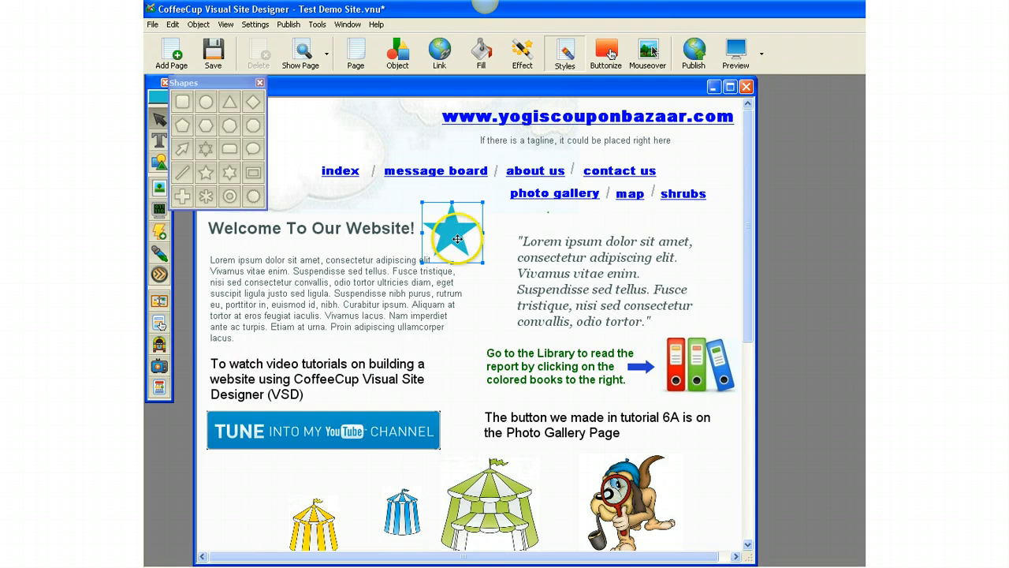
mouse_move(457, 239)
mouse_down()
mouse_move(431, 185)
mouse_move(334, 140)
mouse_move(513, 270)
mouse_move(340, 308)
mouse_move(438, 168)
mouse_move(424, 158)
mouse_move(454, 249)
mouse_move(451, 230)
mouse_up()
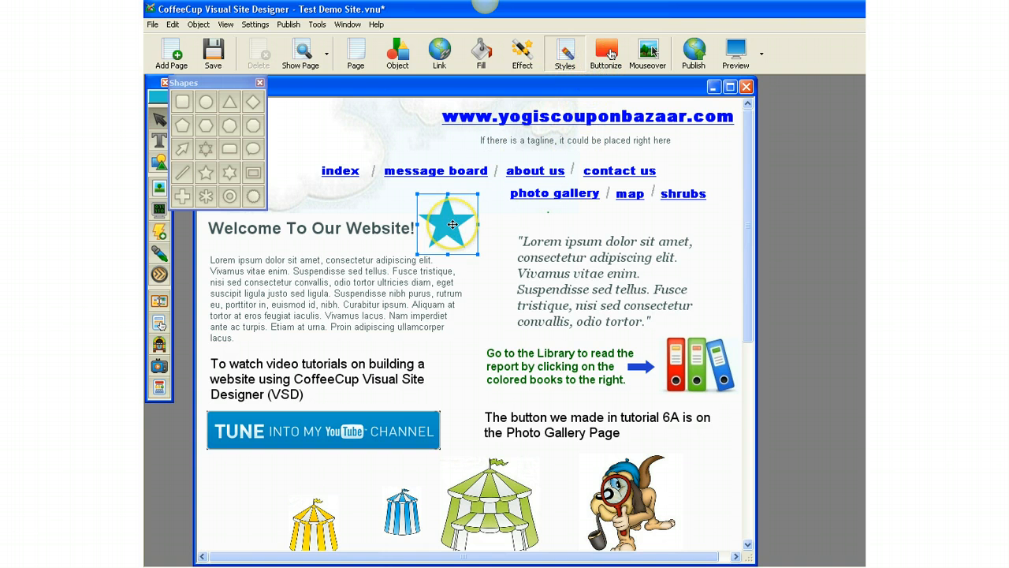
Step: Fill the star with the single color orange (255, 128, 0), then deselect it and put away the shape choices
click(481, 54)
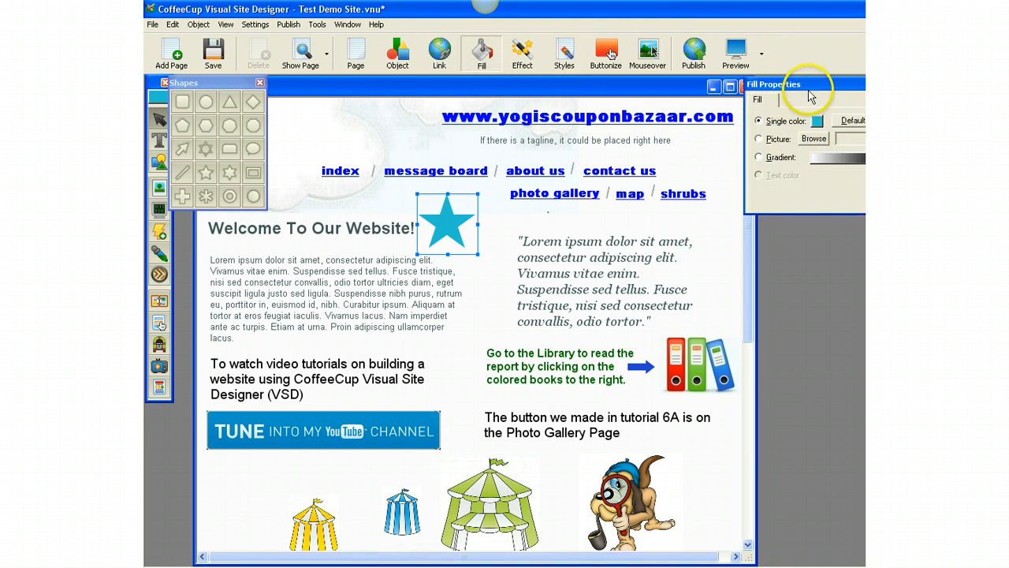
drag(810, 92, 566, 124)
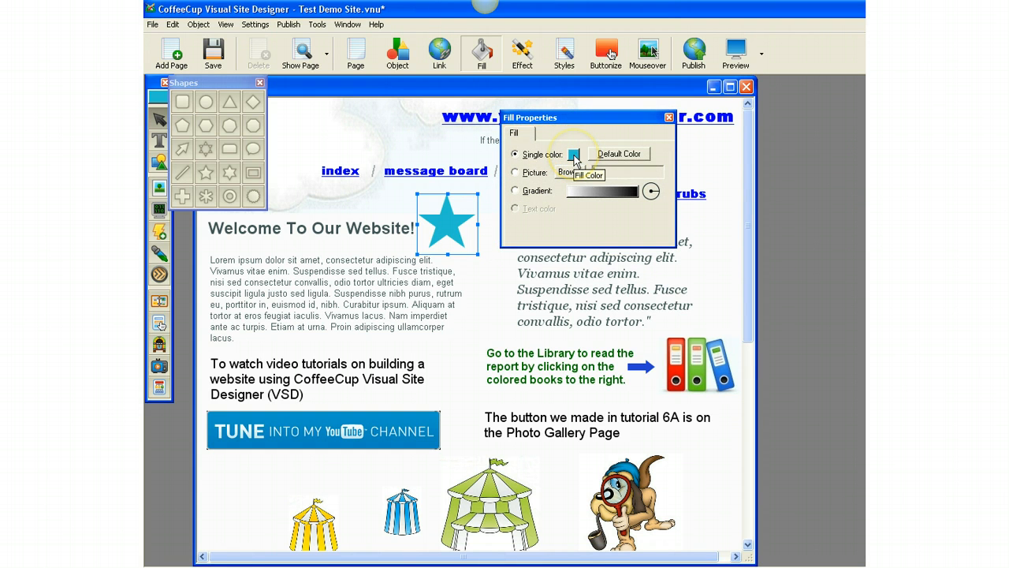
click(574, 155)
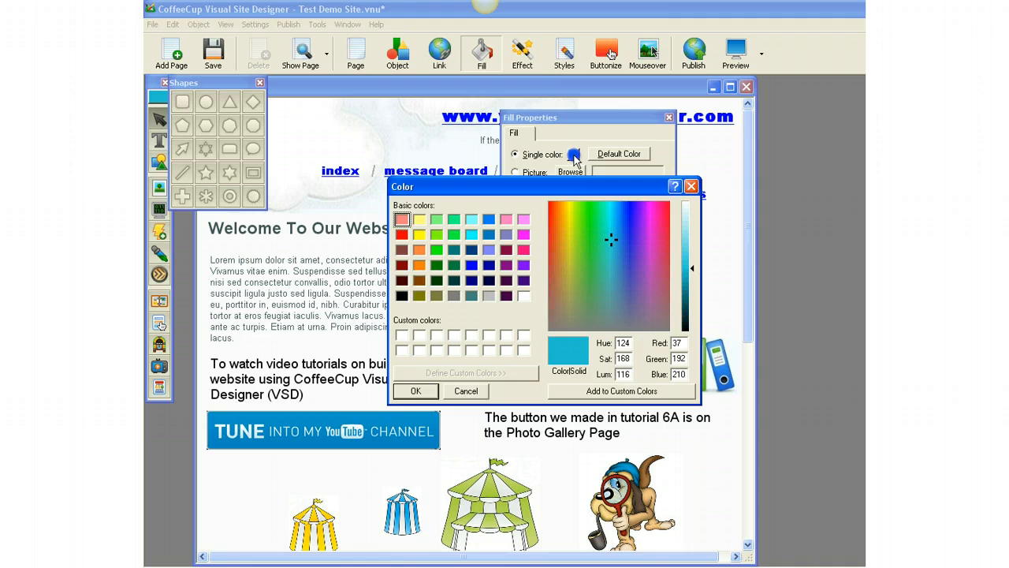
click(419, 264)
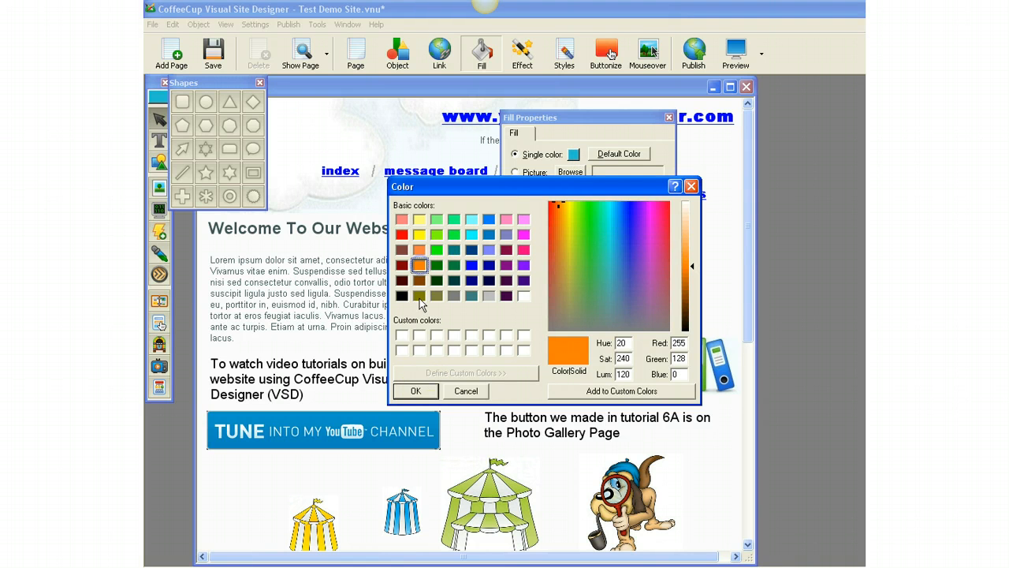
click(416, 391)
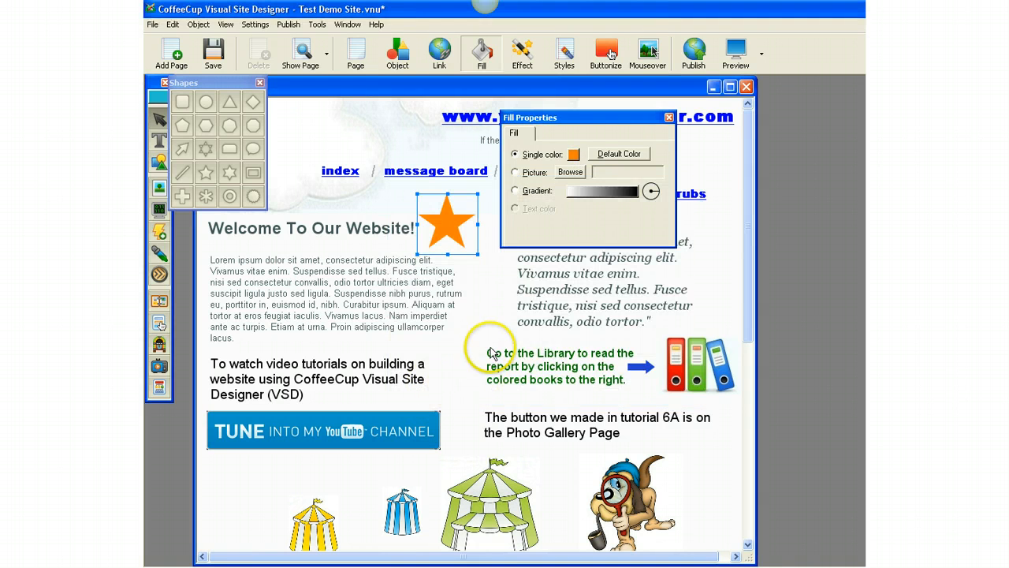
drag(583, 117, 793, 115)
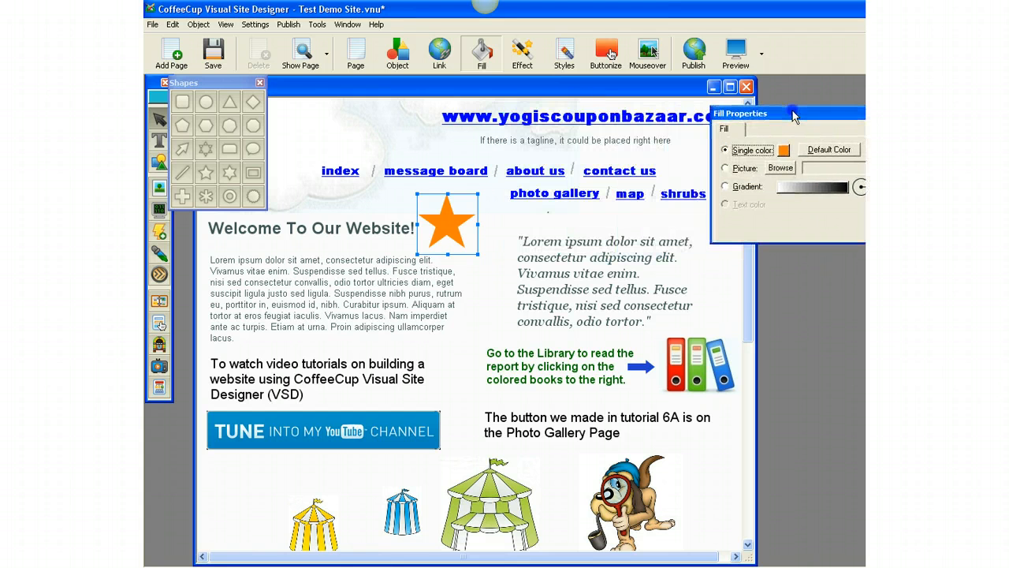
click(487, 230)
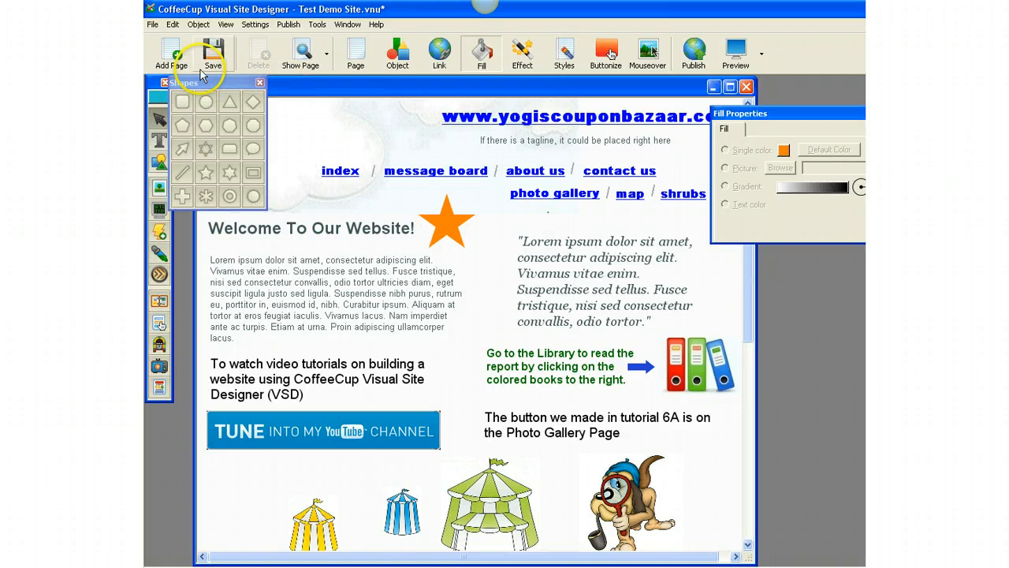
click(260, 82)
click(216, 65)
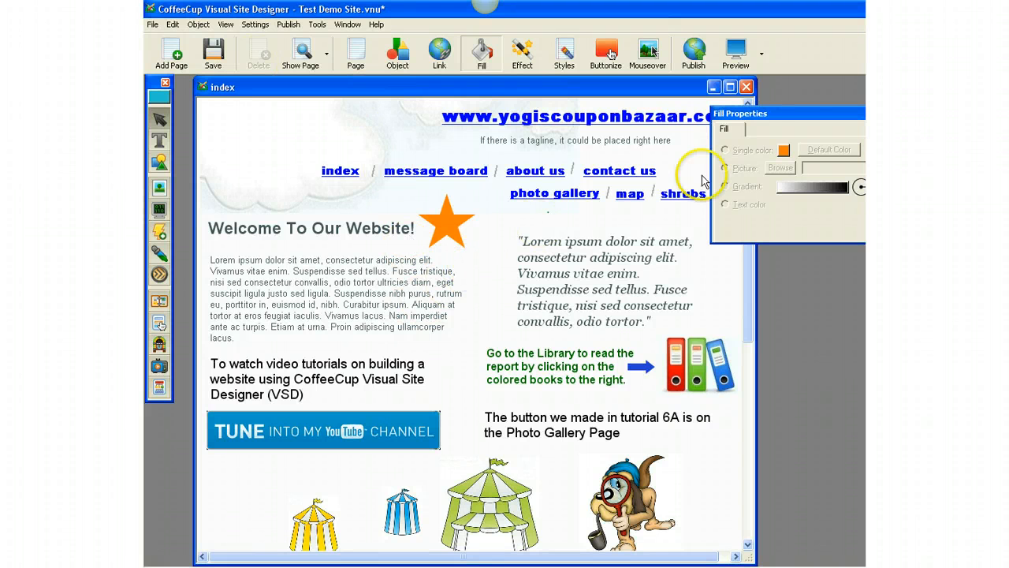
mouse_move(776, 115)
mouse_down()
mouse_move(757, 114)
mouse_move(787, 111)
mouse_up()
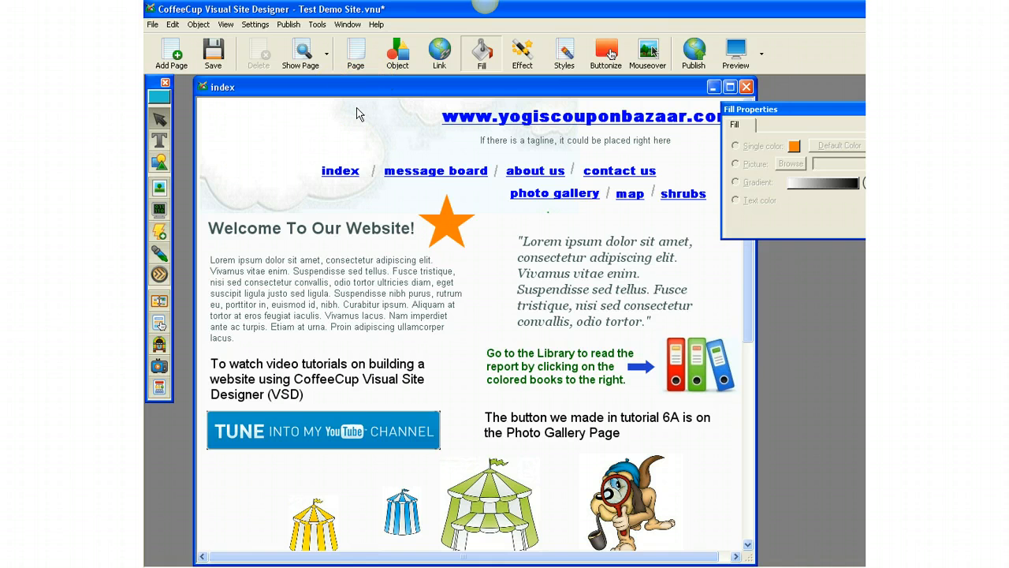
Step: Draw a wide, flat diamond shape in the page header beside the website address and close the shape choices
click(158, 163)
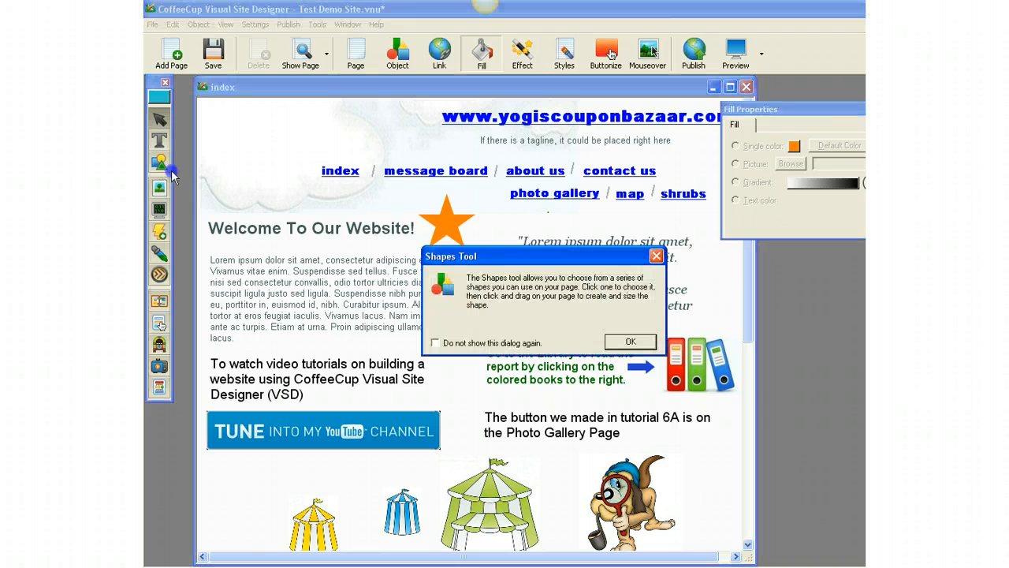
click(638, 341)
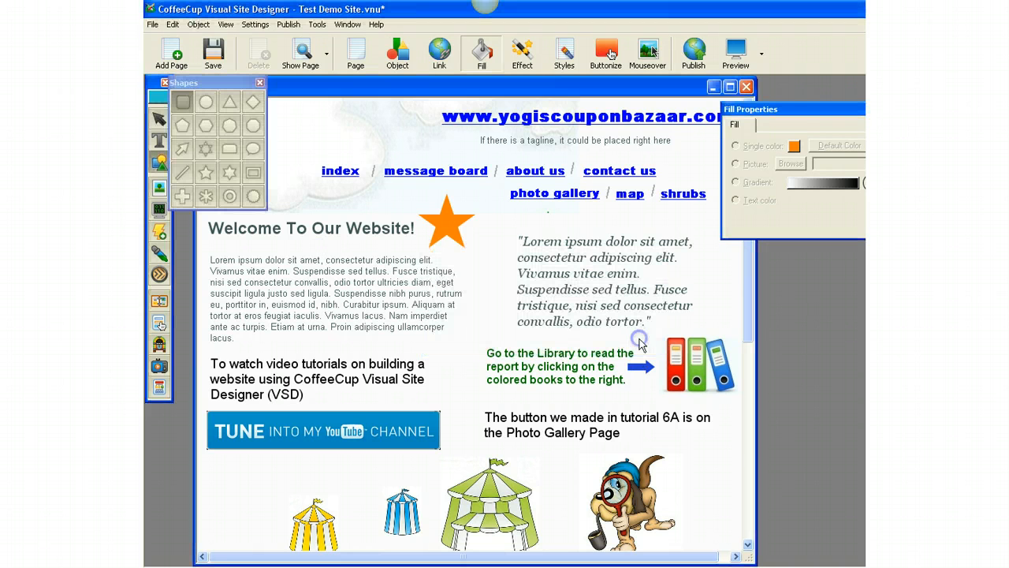
click(253, 104)
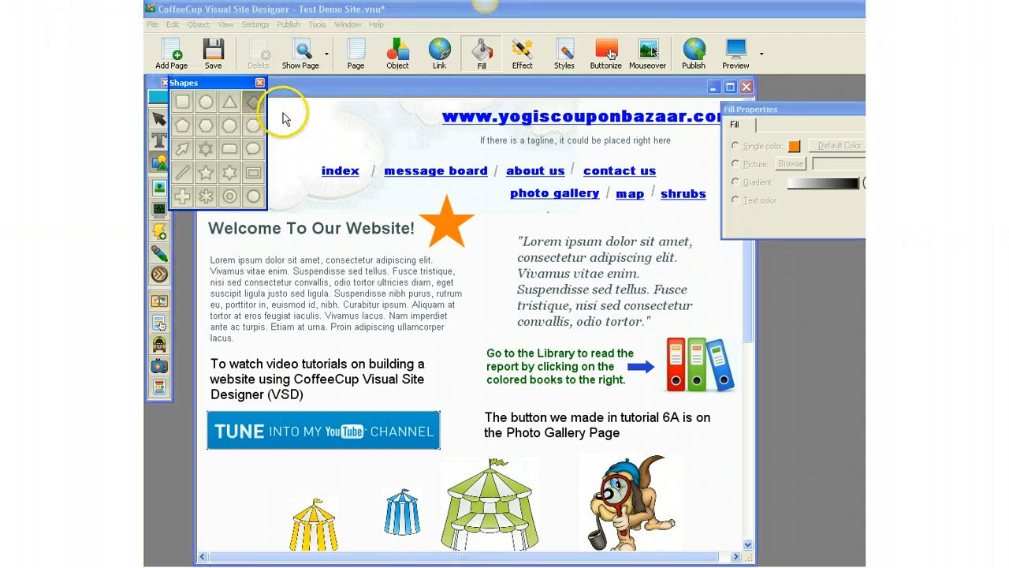
mouse_move(277, 112)
mouse_down()
mouse_move(352, 156)
mouse_move(442, 166)
mouse_up()
click(259, 82)
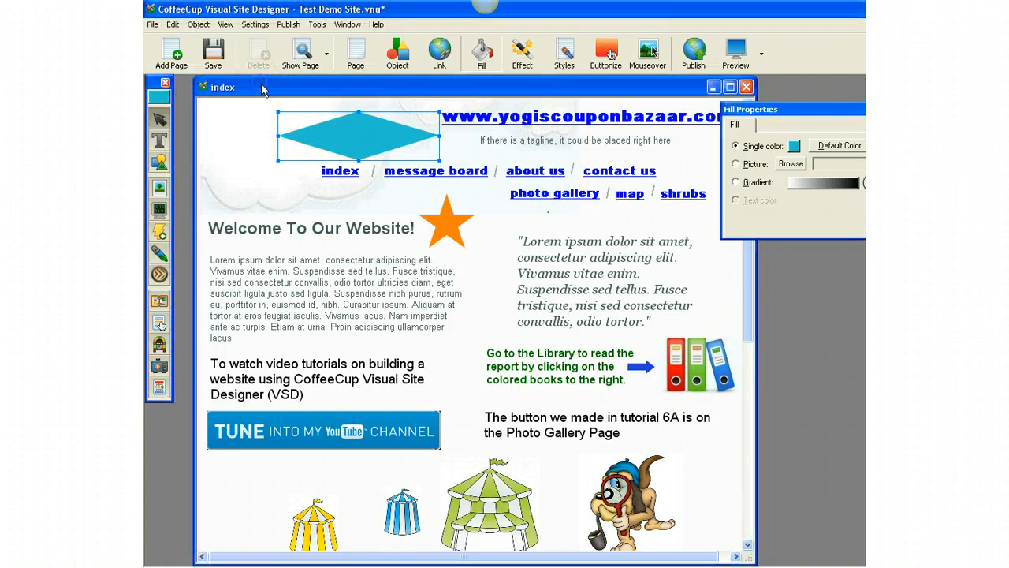
Step: Widen the header diamond toward the page's left edge and move it slightly away from the website address
click(356, 113)
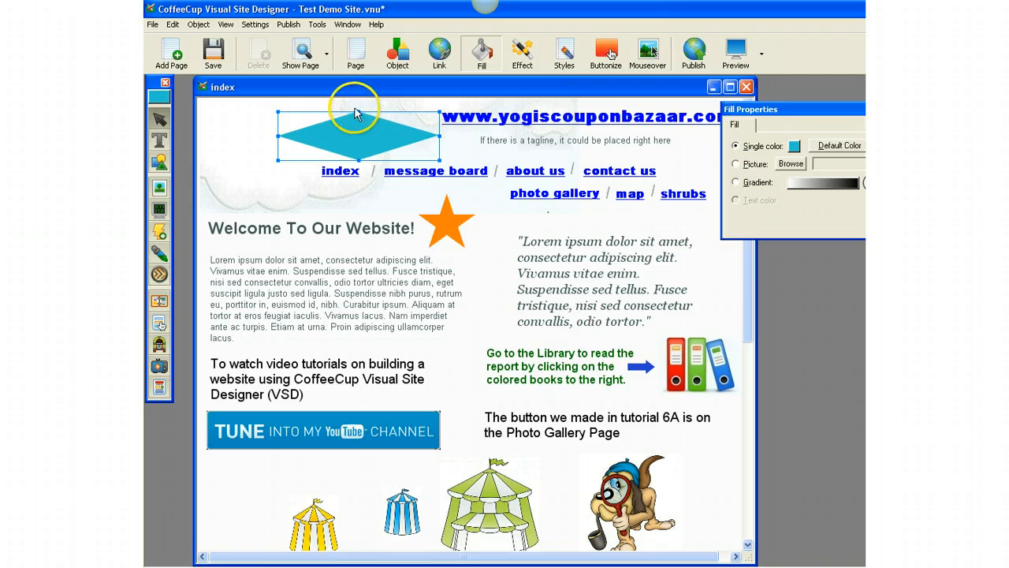
mouse_move(357, 112)
mouse_down()
mouse_move(358, 132)
mouse_move(358, 99)
mouse_move(358, 113)
mouse_up()
drag(279, 136, 230, 137)
click(331, 141)
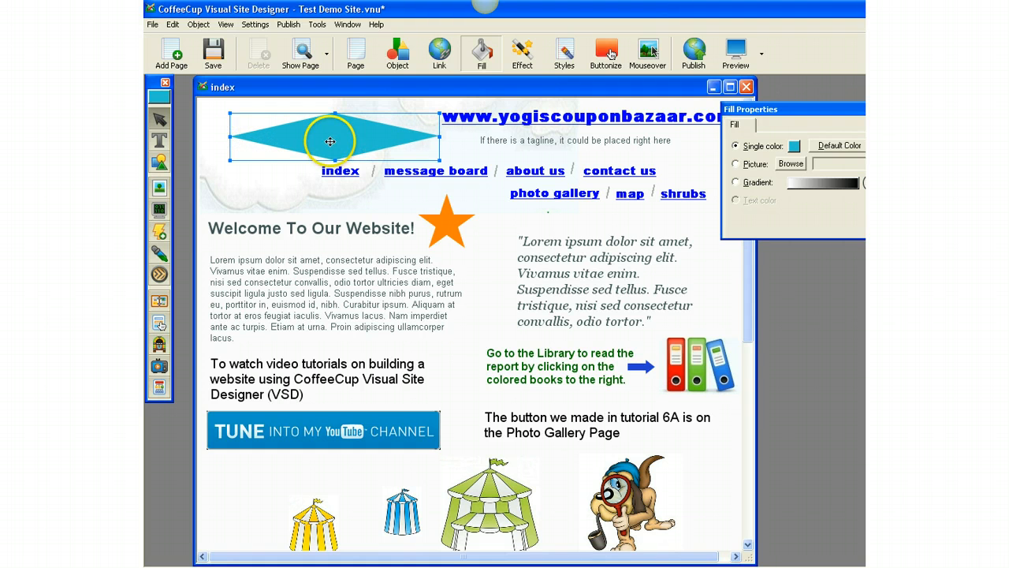
drag(330, 141, 310, 141)
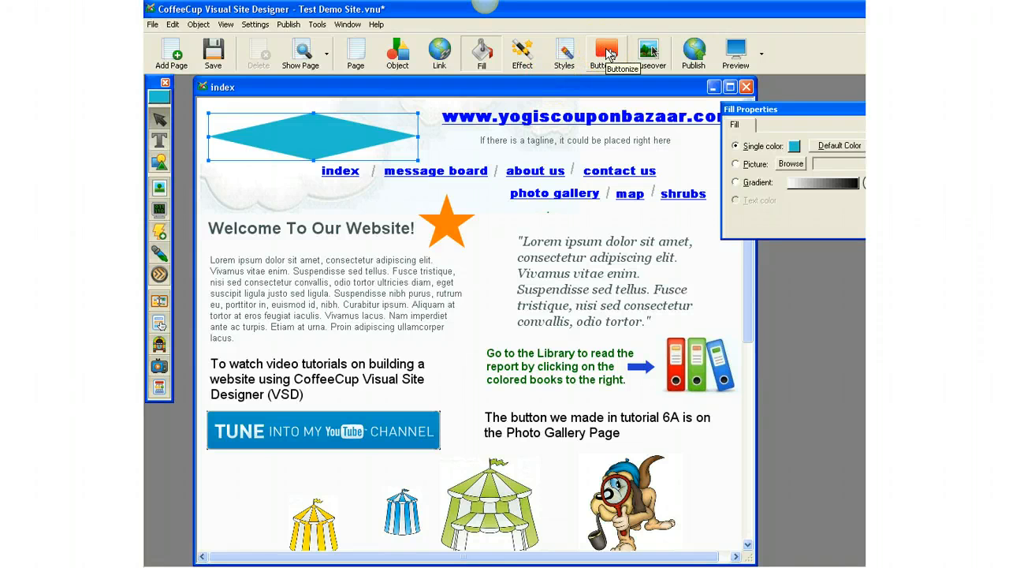
Step: Turn the diamond into a button with Buttonize, using the button text "PhotoGallery"
click(607, 53)
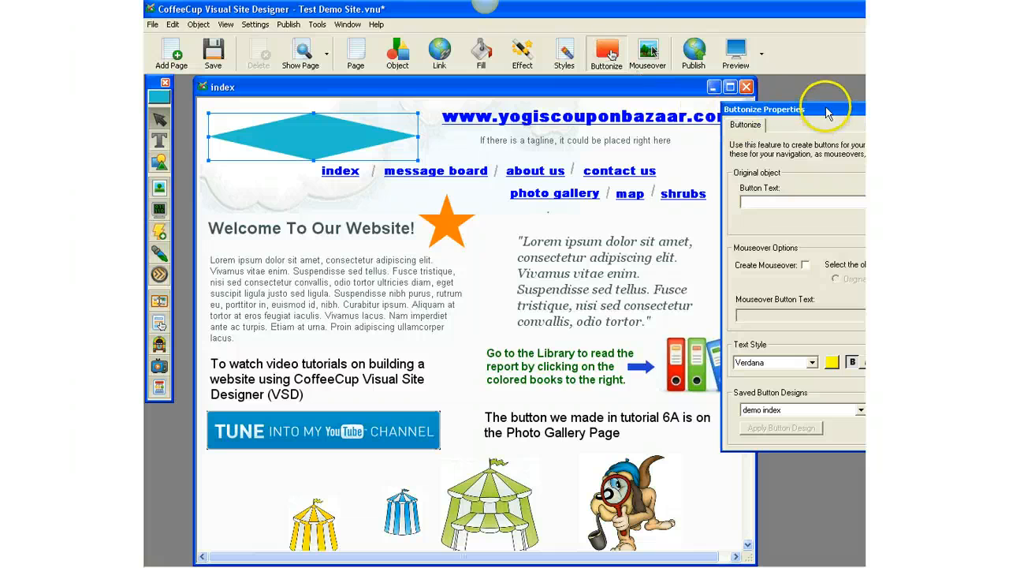
drag(826, 111, 557, 111)
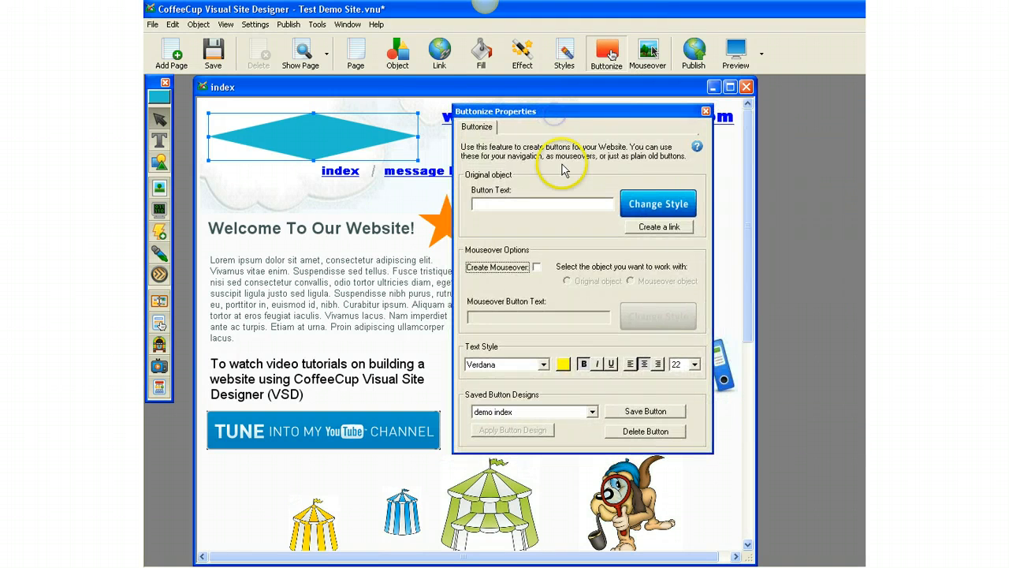
click(498, 205)
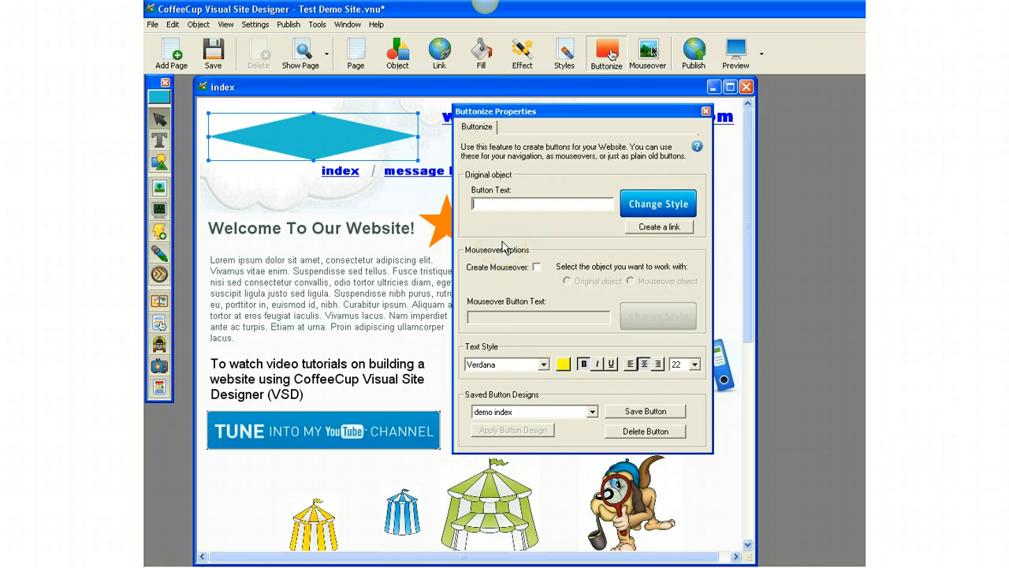
text(PhotoGallery)
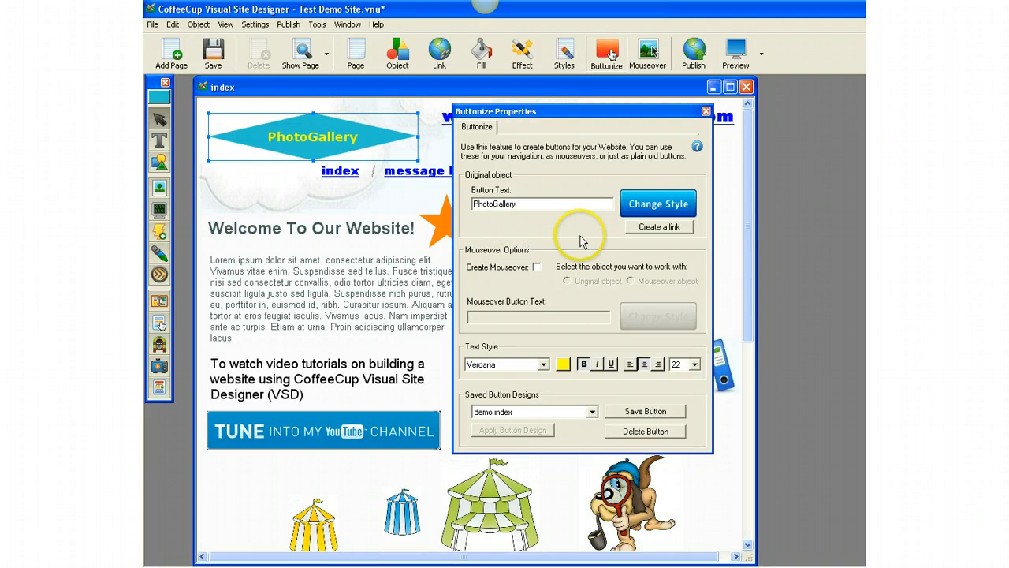
click(644, 227)
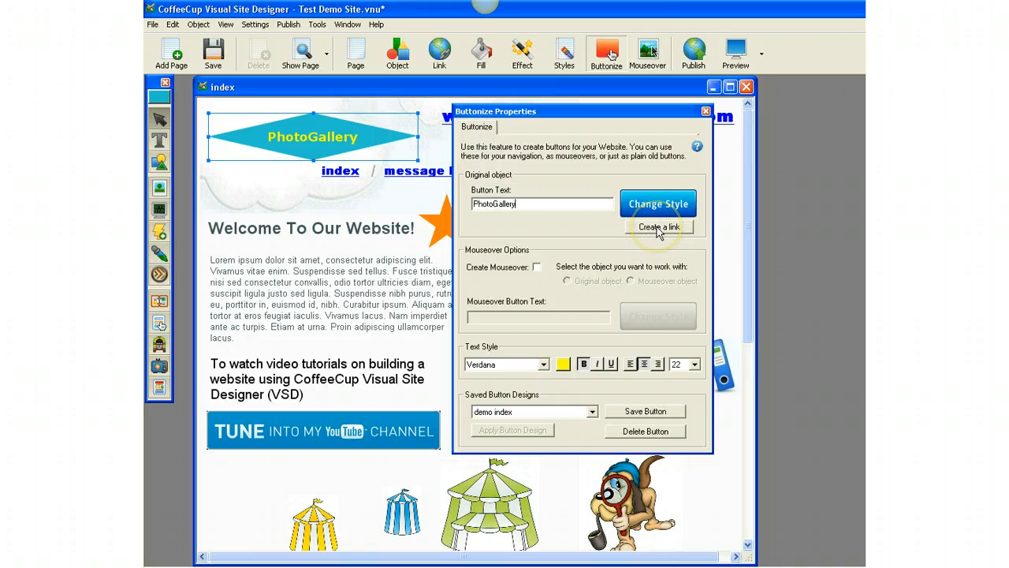
click(659, 228)
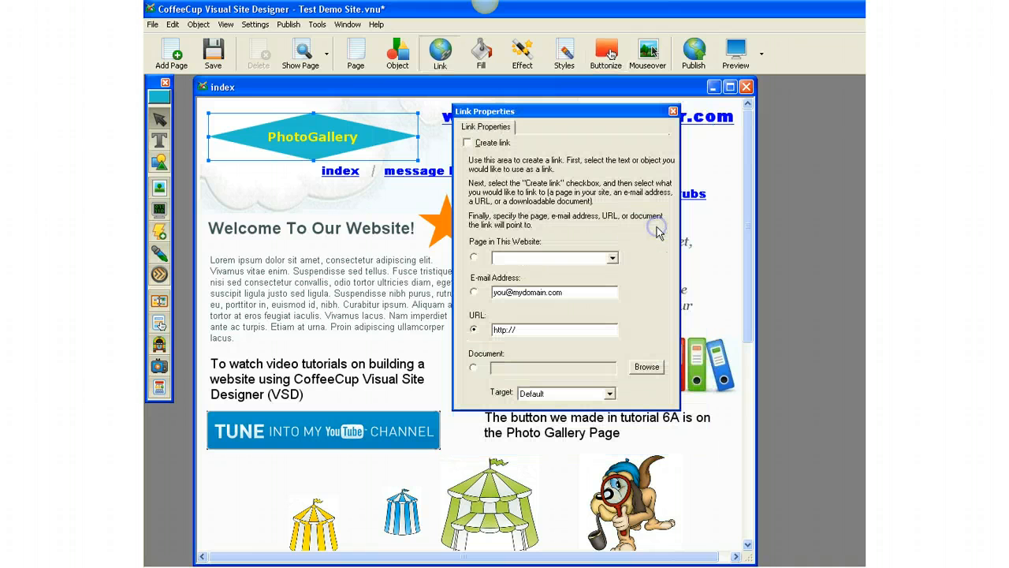
click(467, 143)
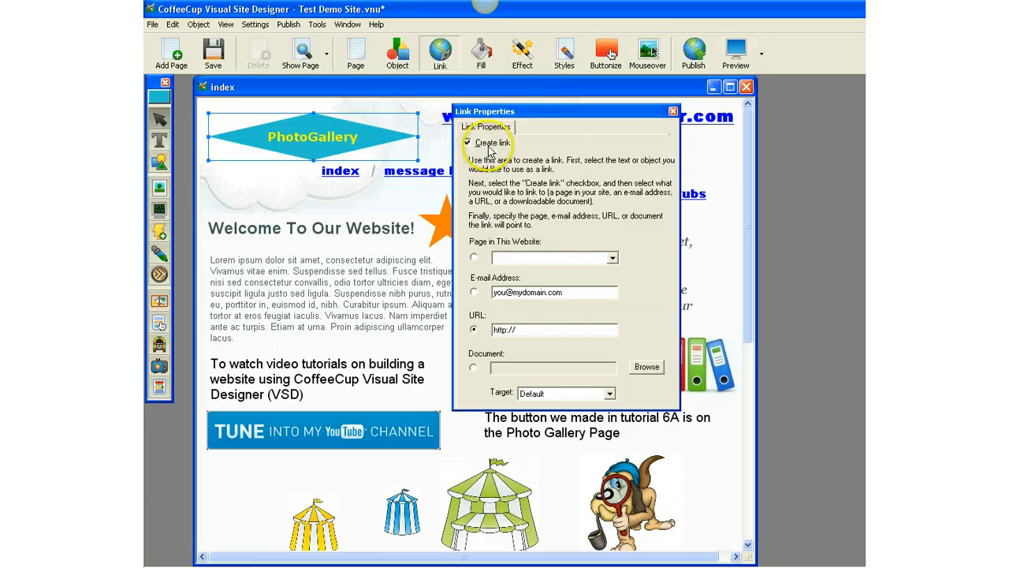
click(532, 329)
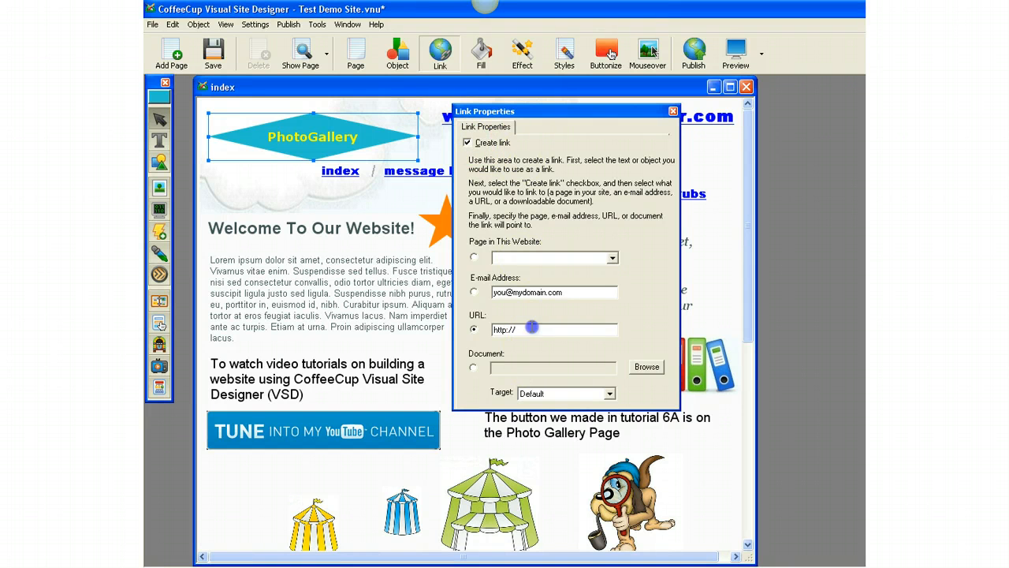
text(www.yogiscouponbazaar.com/pho)
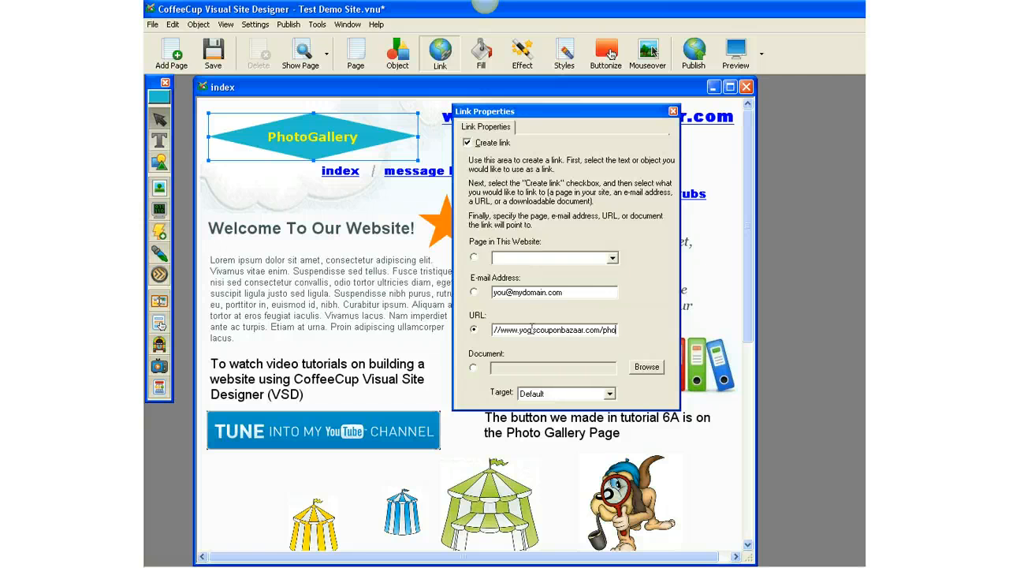
text(togaller)
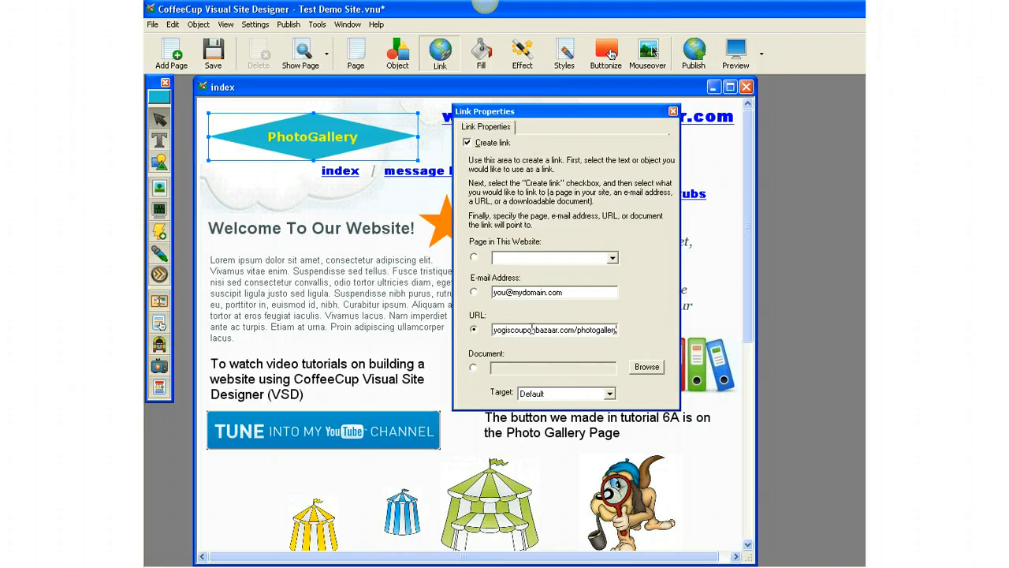
text(y.html)
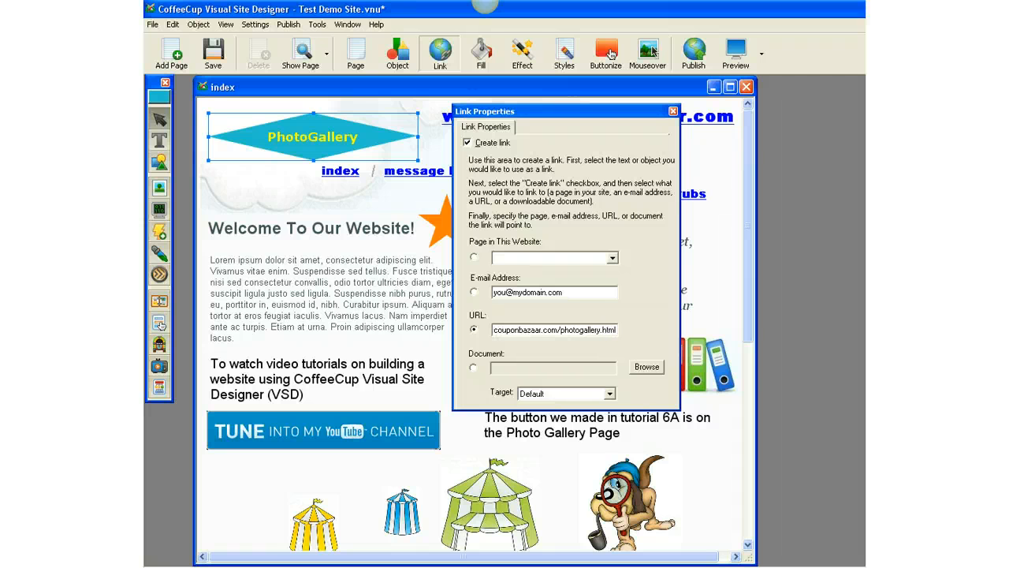
click(673, 111)
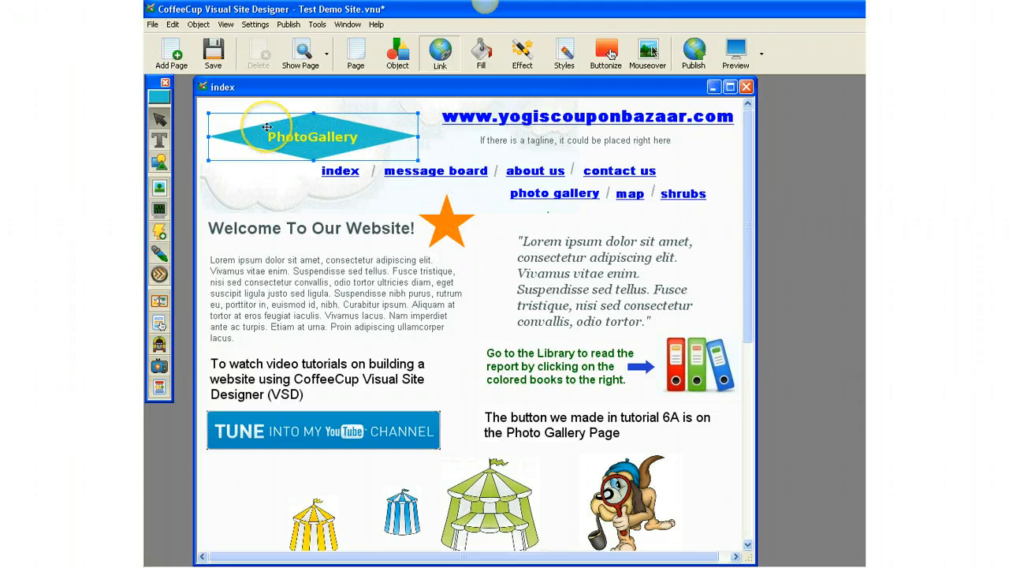
Step: Try the dark stone, dark blue and green styles on the PhotoGallery diamond button, settle on the leopard-print style and deselect the button
click(296, 136)
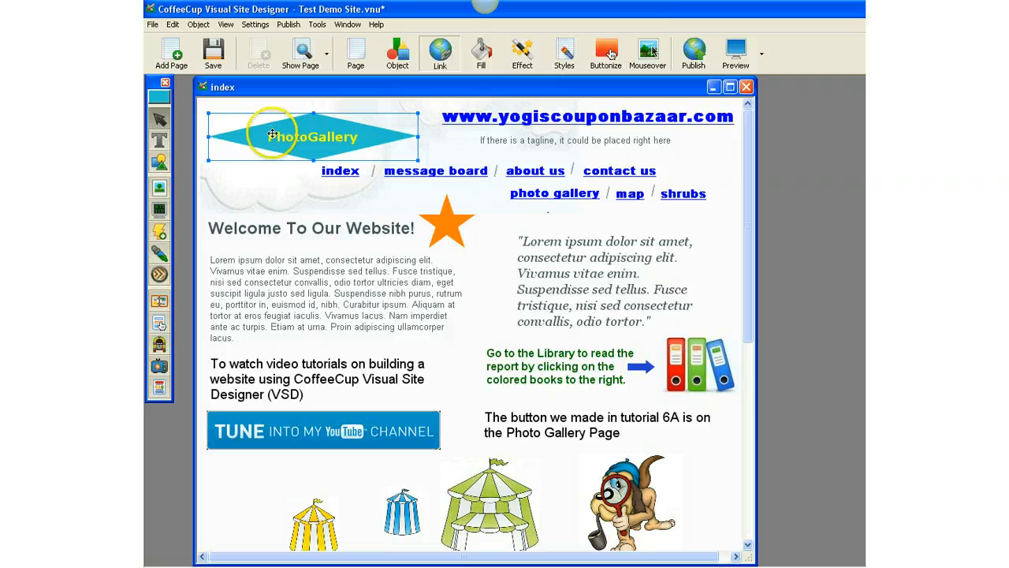
click(566, 52)
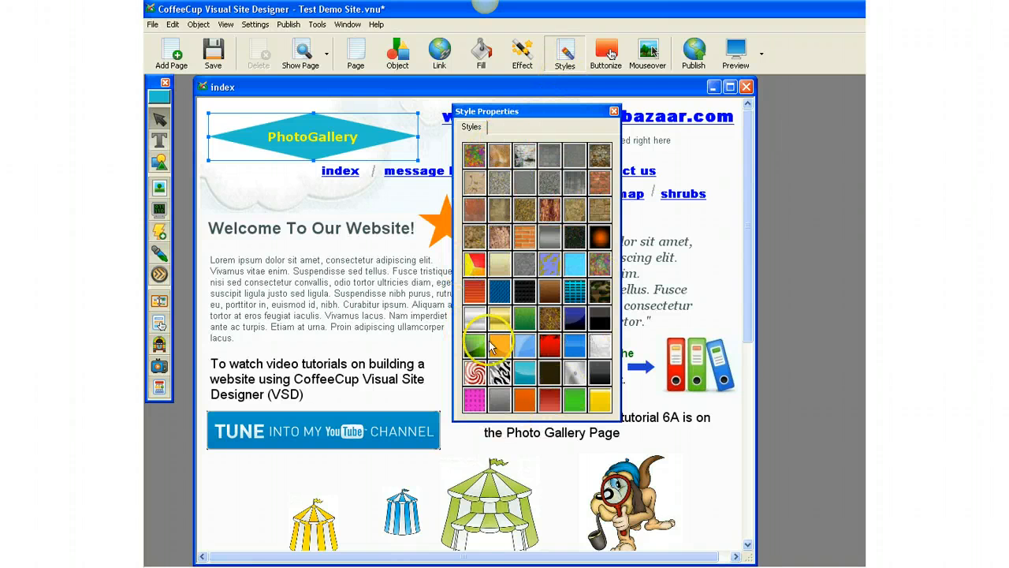
click(596, 162)
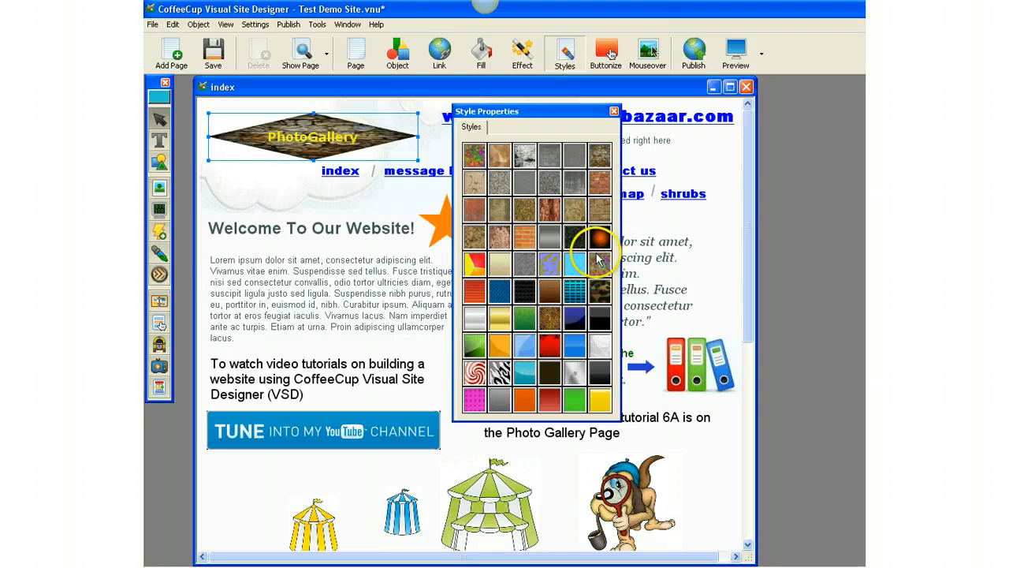
click(573, 320)
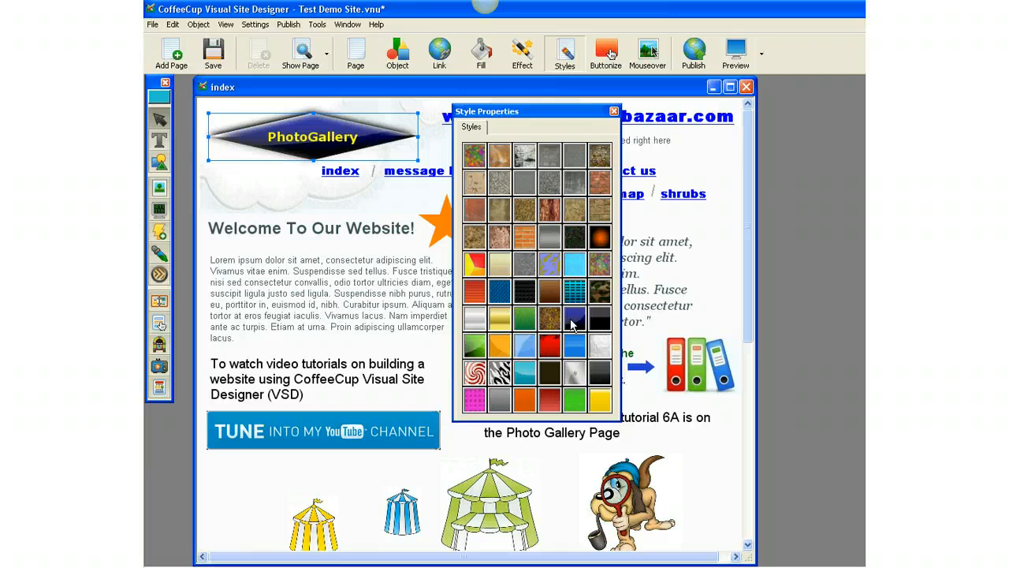
click(473, 346)
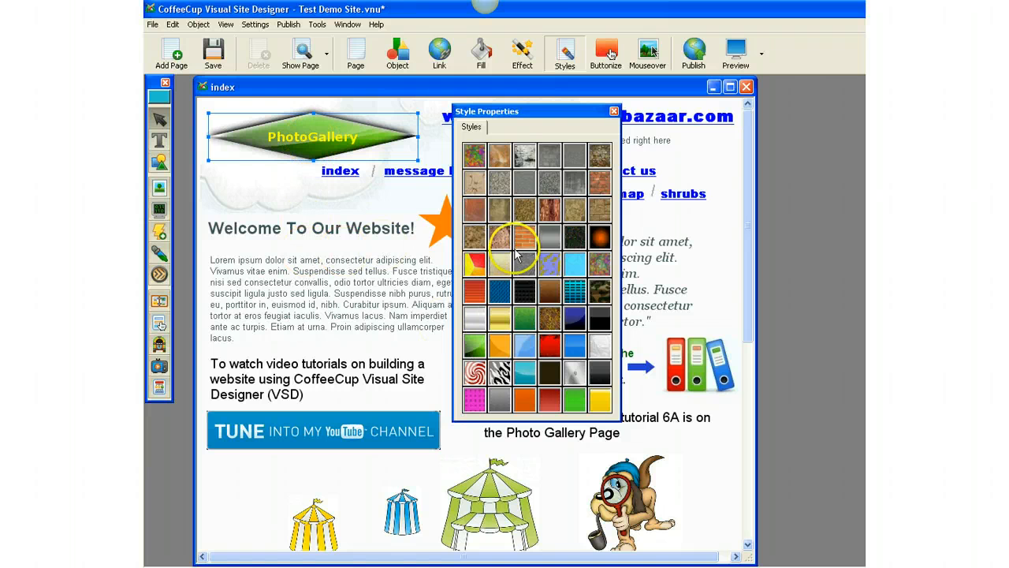
click(551, 319)
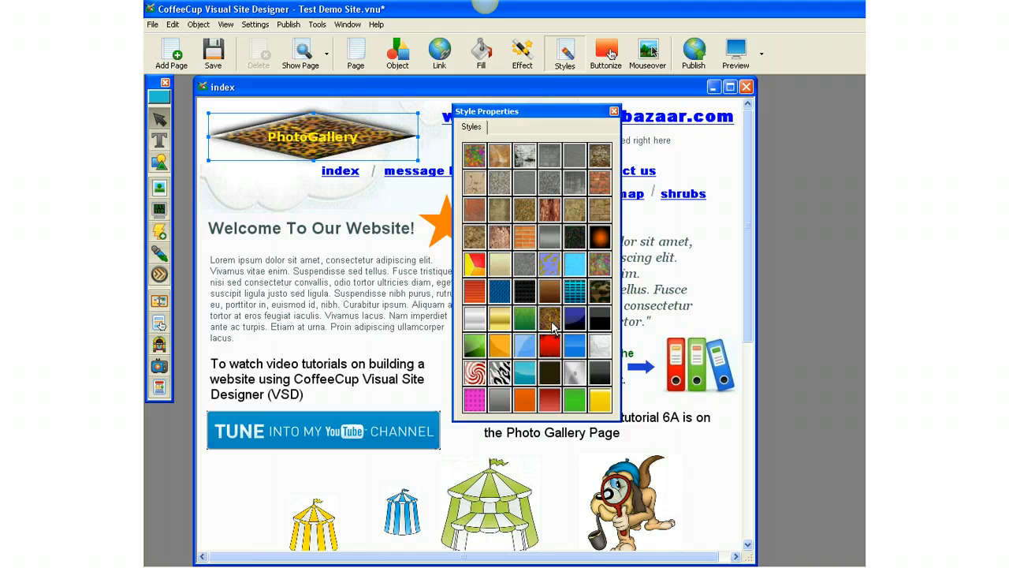
click(614, 111)
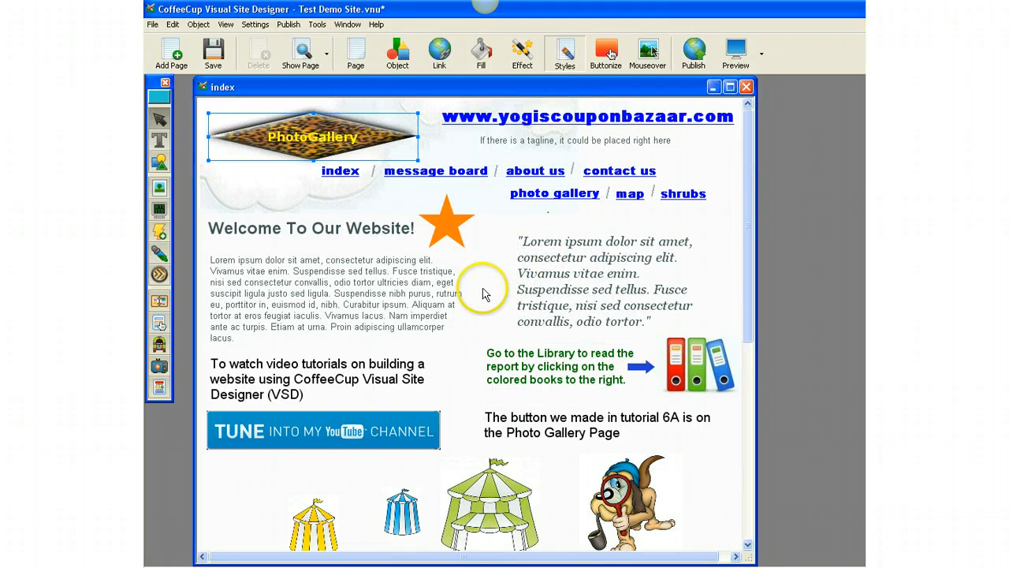
click(483, 293)
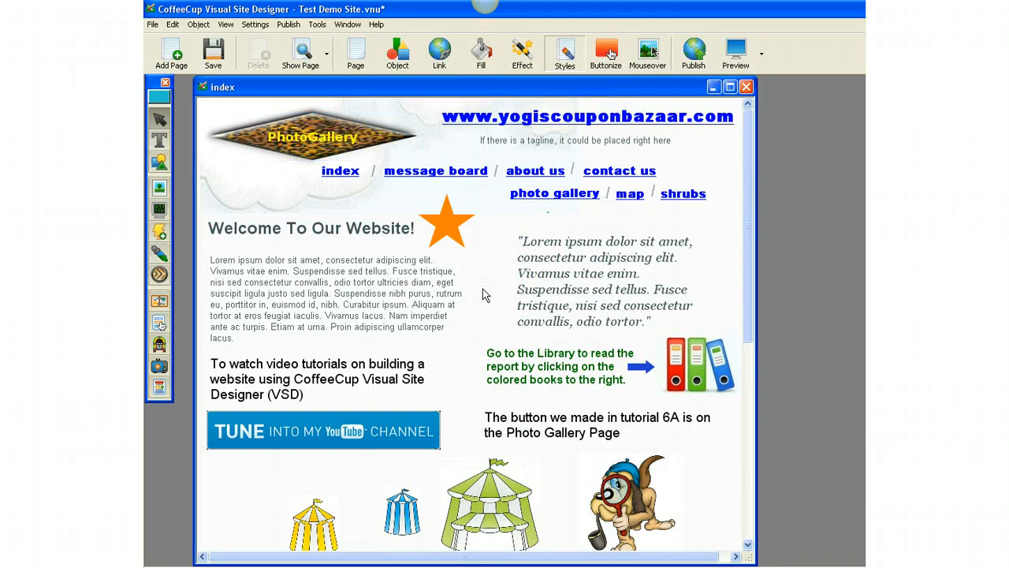